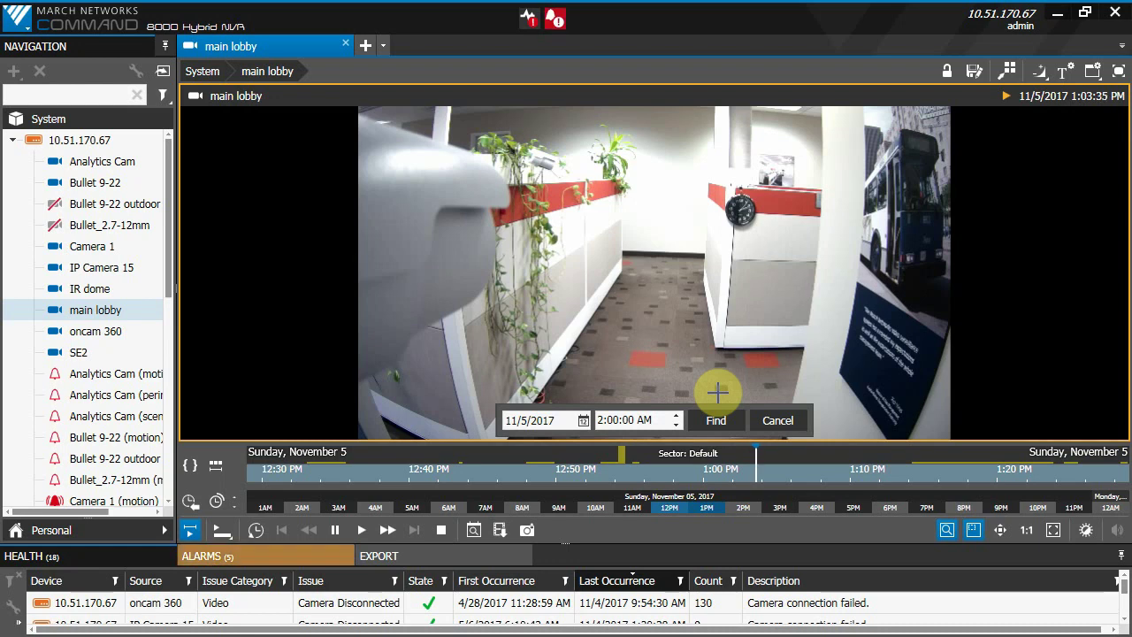
Find the main lobby recording from 11/5/2017 at 1:59 AM, just before the daylight saving time change.
left_click(526, 421)
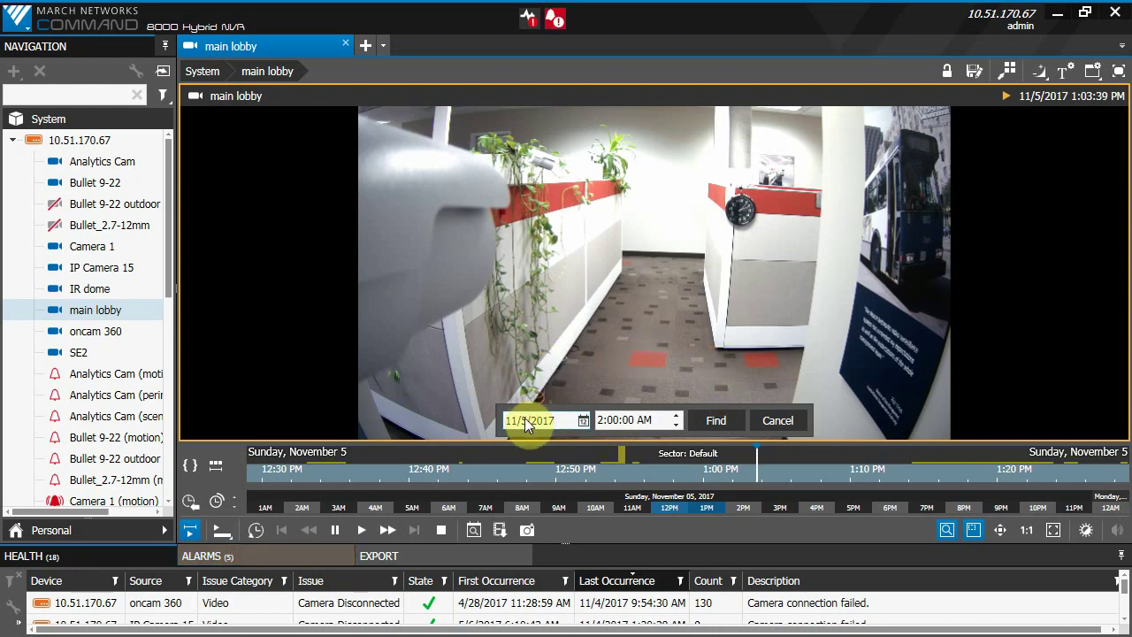
left_click(629, 420)
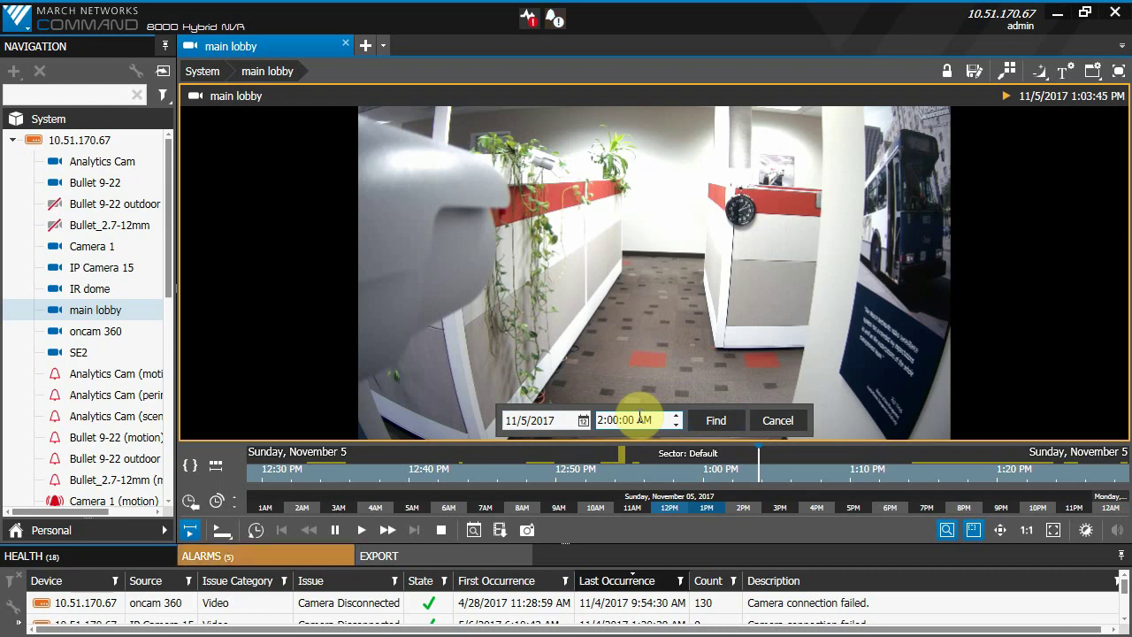
left_click(612, 420)
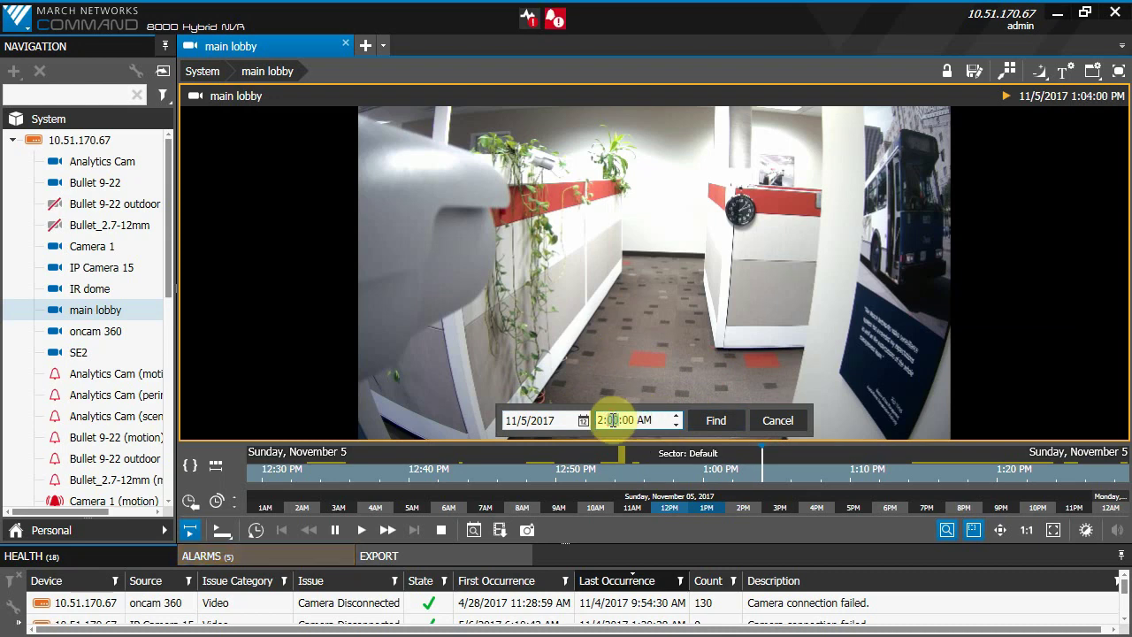
key("Down")
left_click(732, 421)
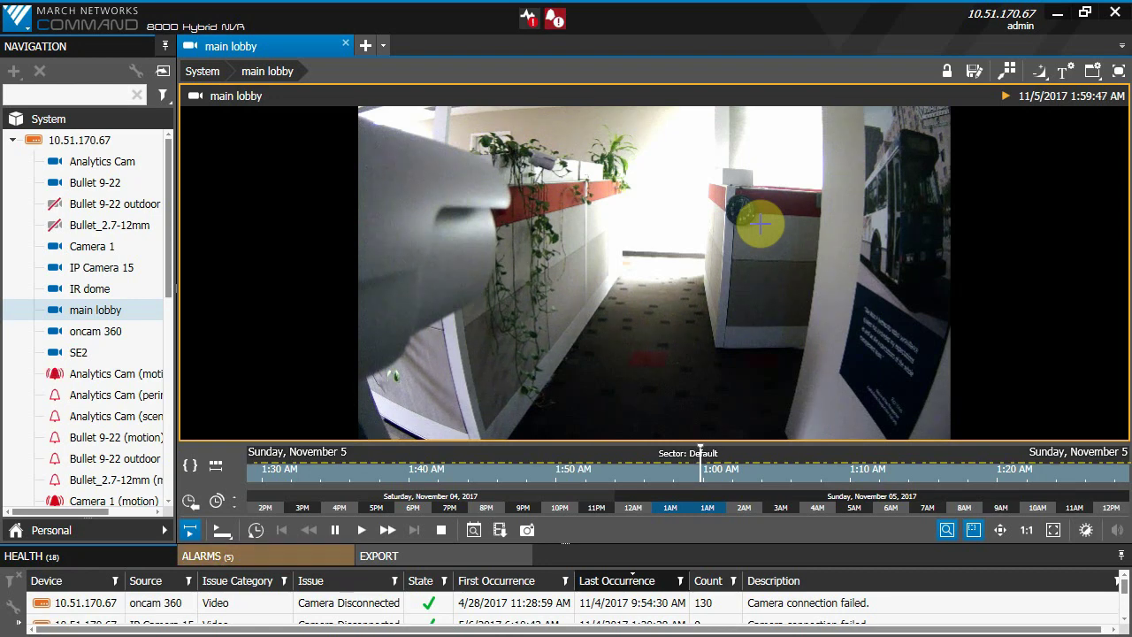
Mark the timeline range from 1:40:00 to 1:49:58 AM before the time change and open its export settings.
right_click(411, 477)
left_click(455, 504)
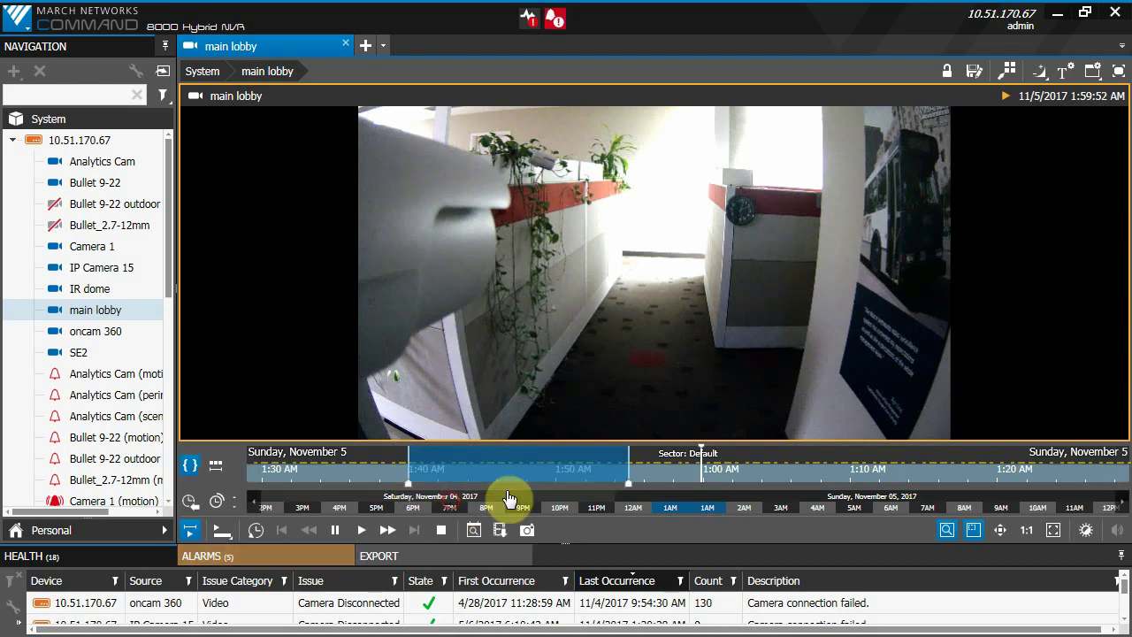
right_click(558, 486)
left_click(598, 553)
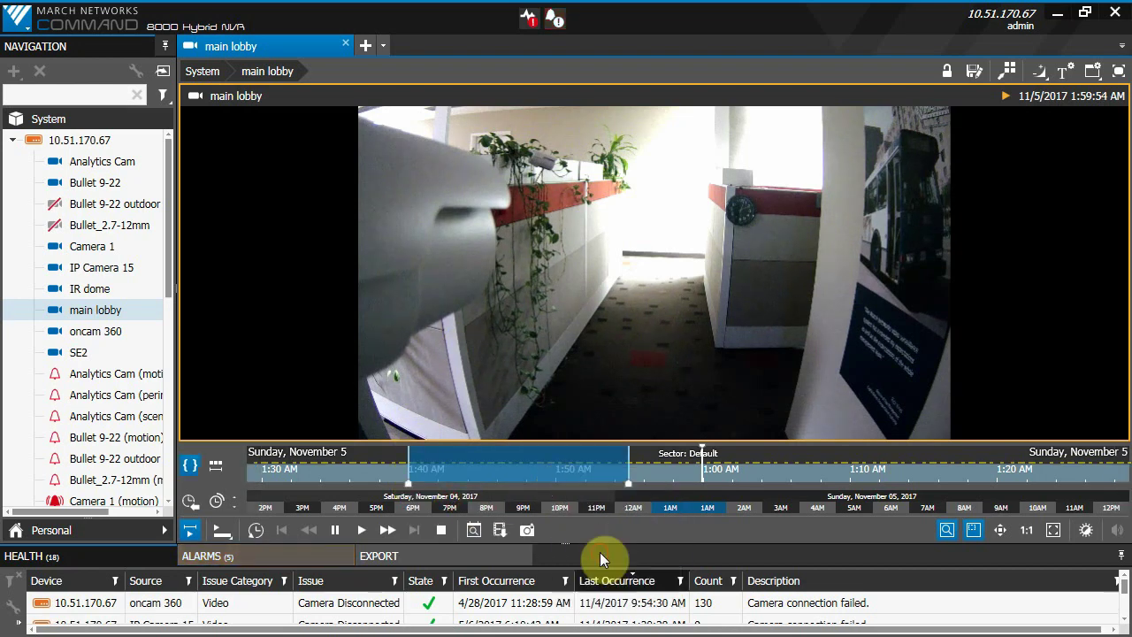
right_click(506, 473)
left_click(522, 476)
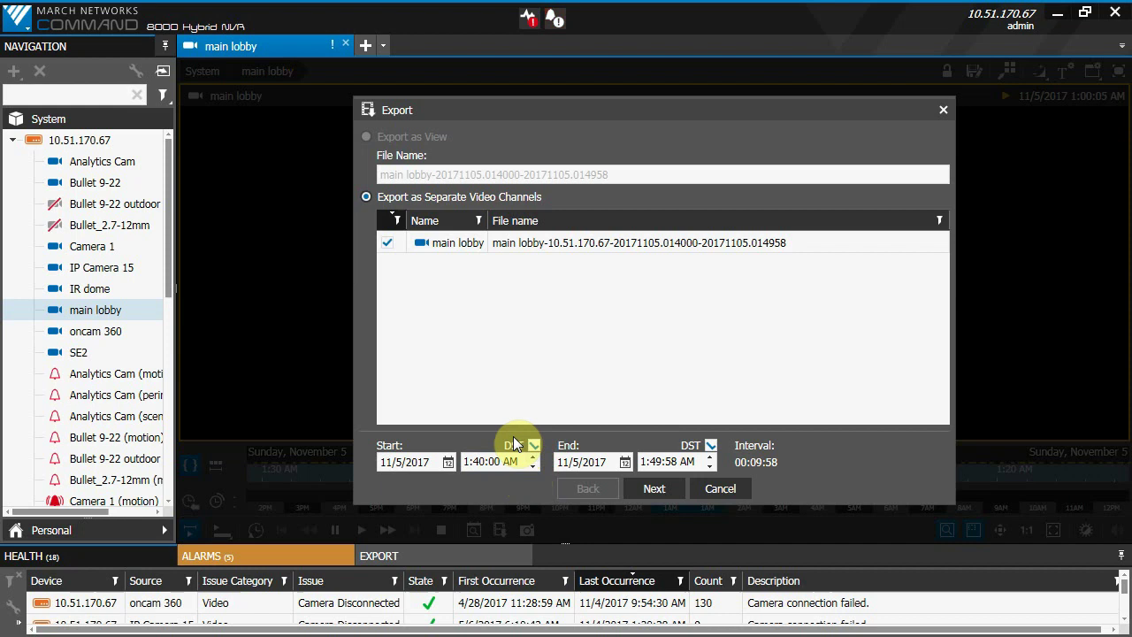
Switch DST off and back on for the export start time, and cancel the export.
left_click(534, 447)
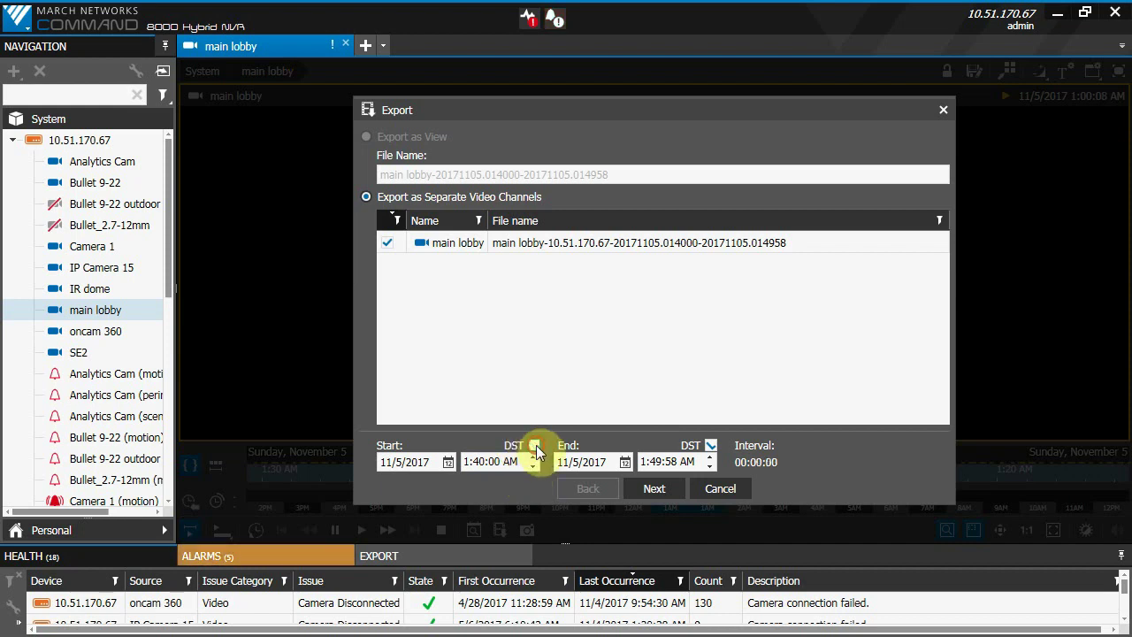
left_click(534, 447)
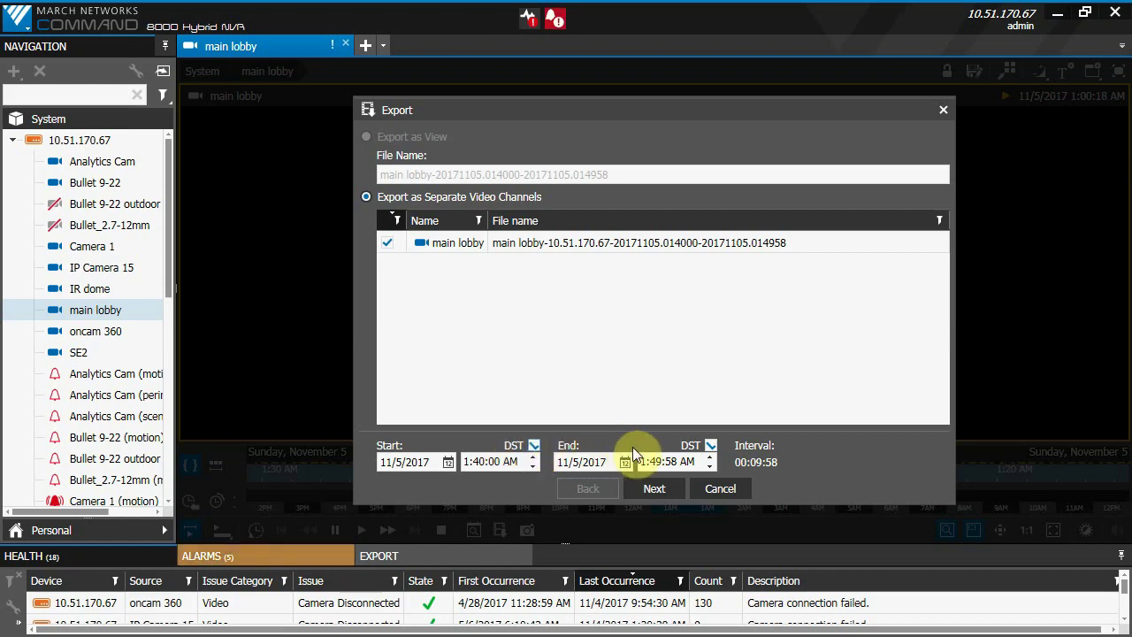
left_click(721, 486)
Mark the range from 1:40:08 to 1:49:52 AM after the time change, check its DST settings for export, and cancel.
left_click_drag(758, 480, 517, 473)
left_click_drag(821, 473, 550, 480)
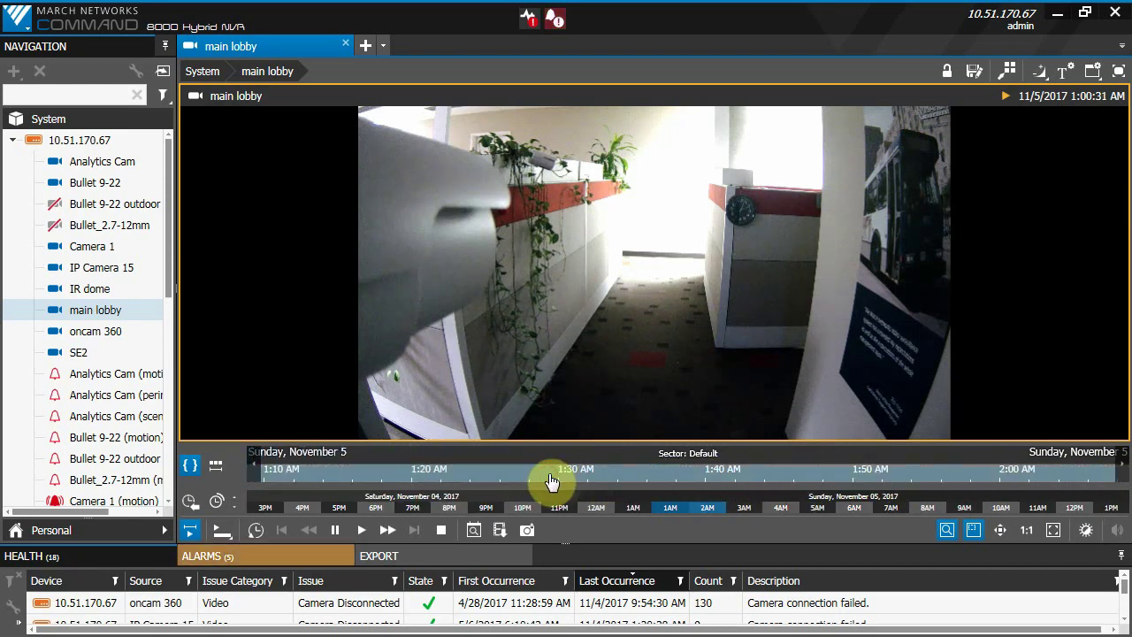
right_click(703, 484)
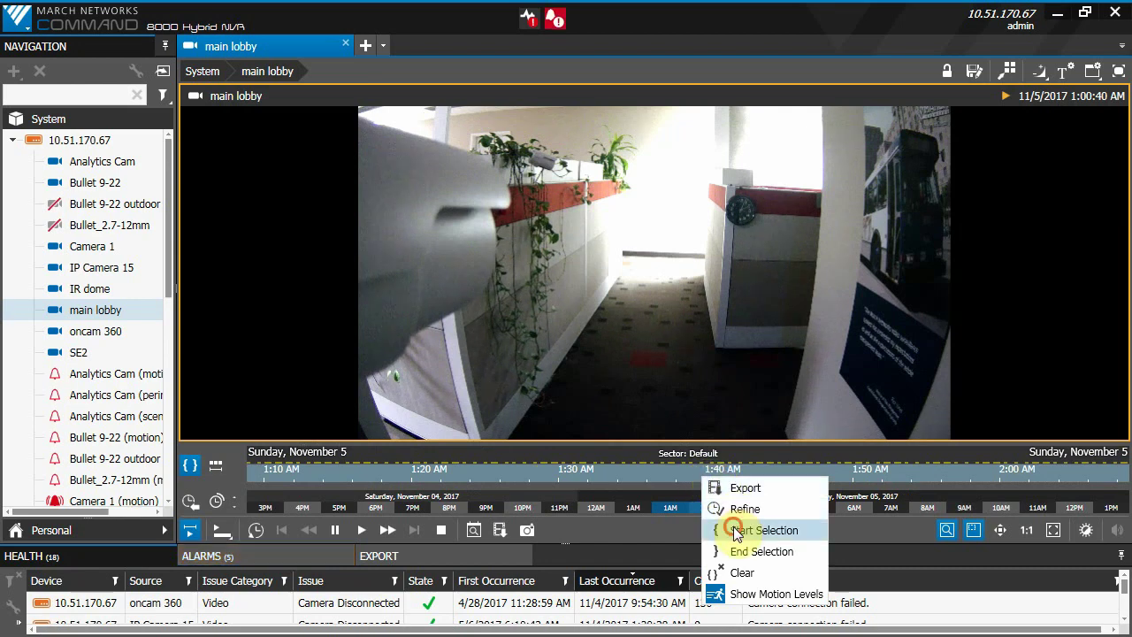
left_click(732, 528)
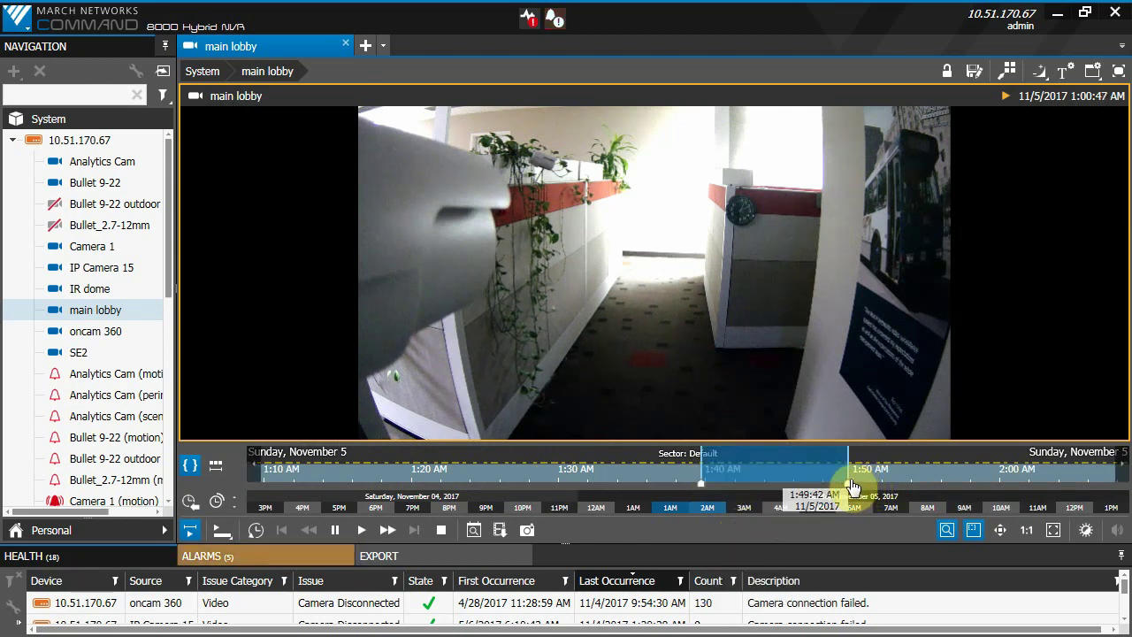
right_click(787, 484)
left_click(811, 488)
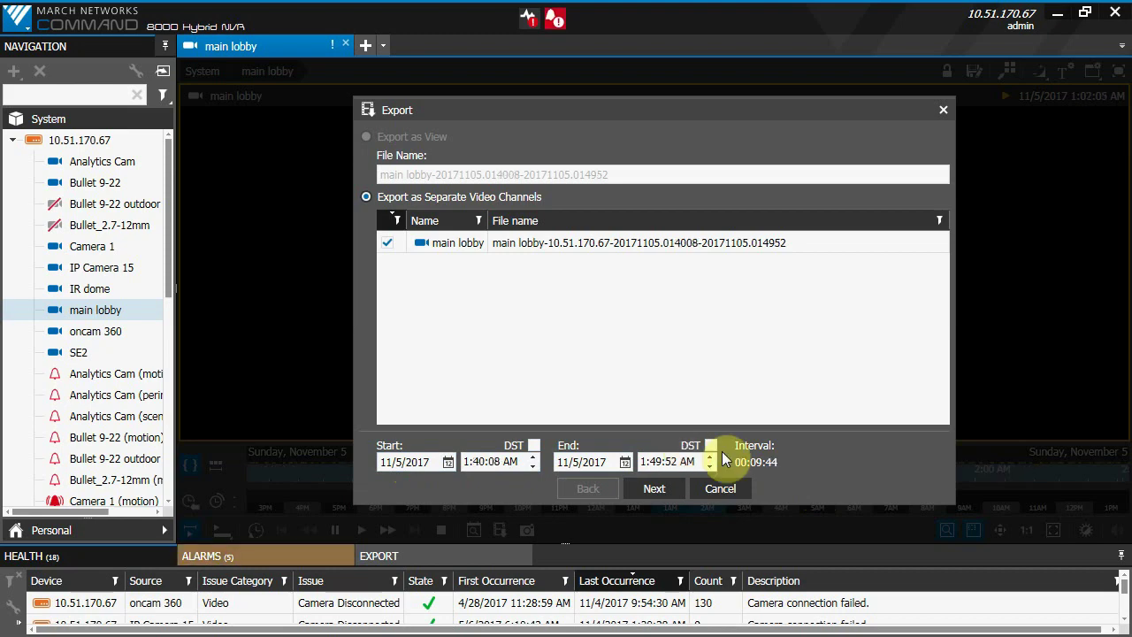
left_click(727, 486)
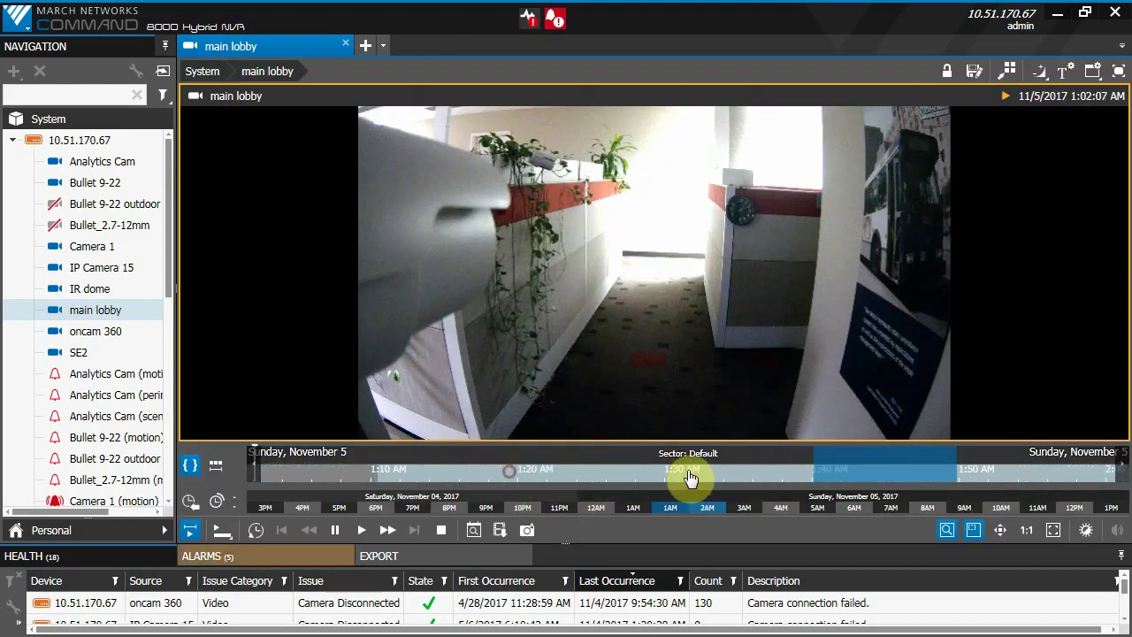
Mark a range across the time change, from 1:49:59 AM DST to 1:10:00 AM standard time, and open its export settings.
left_click_drag(517, 479, 672, 481)
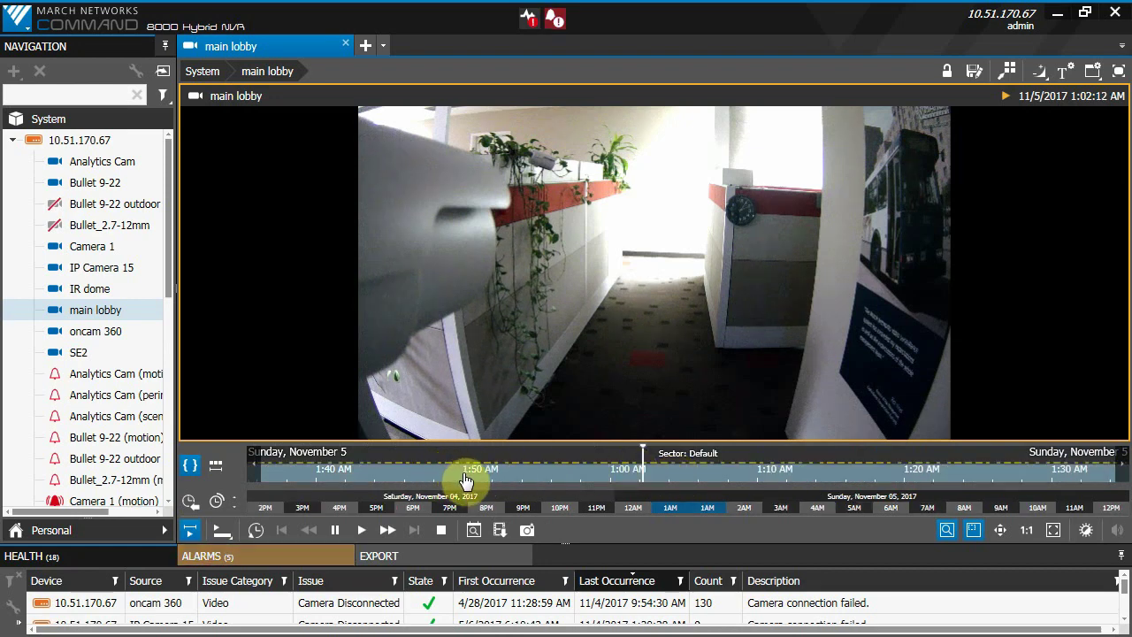
right_click(462, 477)
left_click(513, 528)
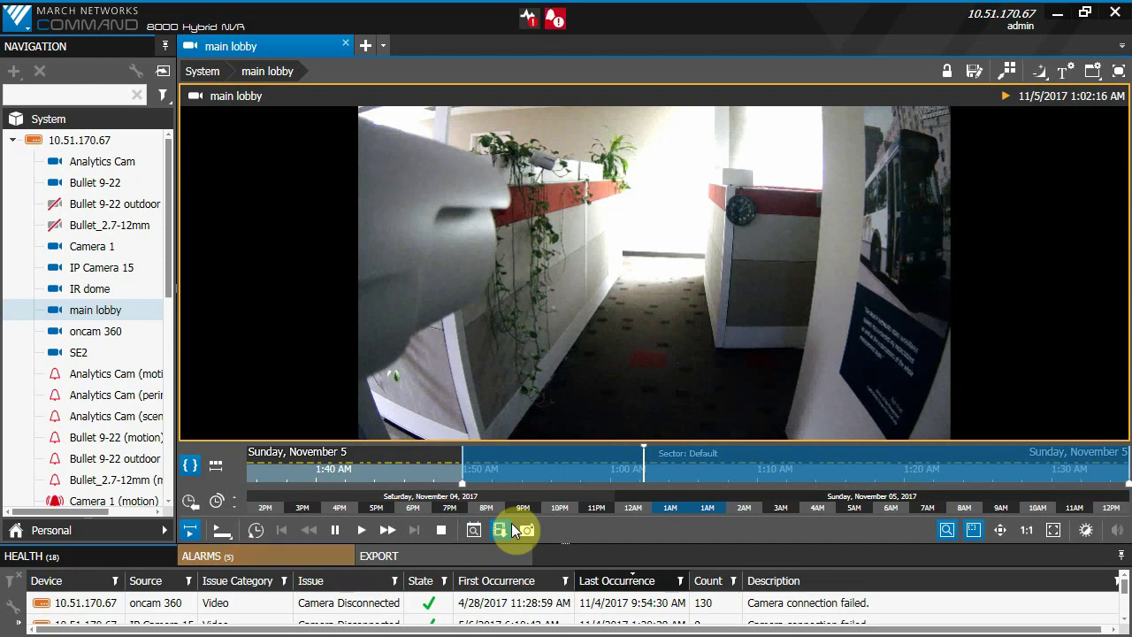
right_click(759, 486)
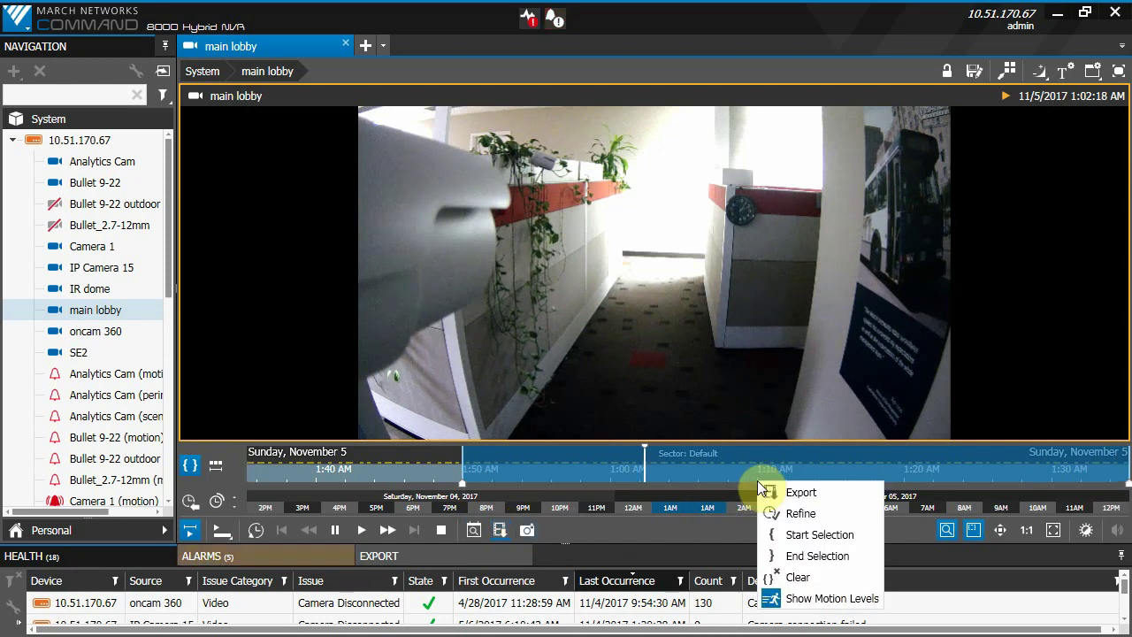
left_click(787, 555)
right_click(710, 502)
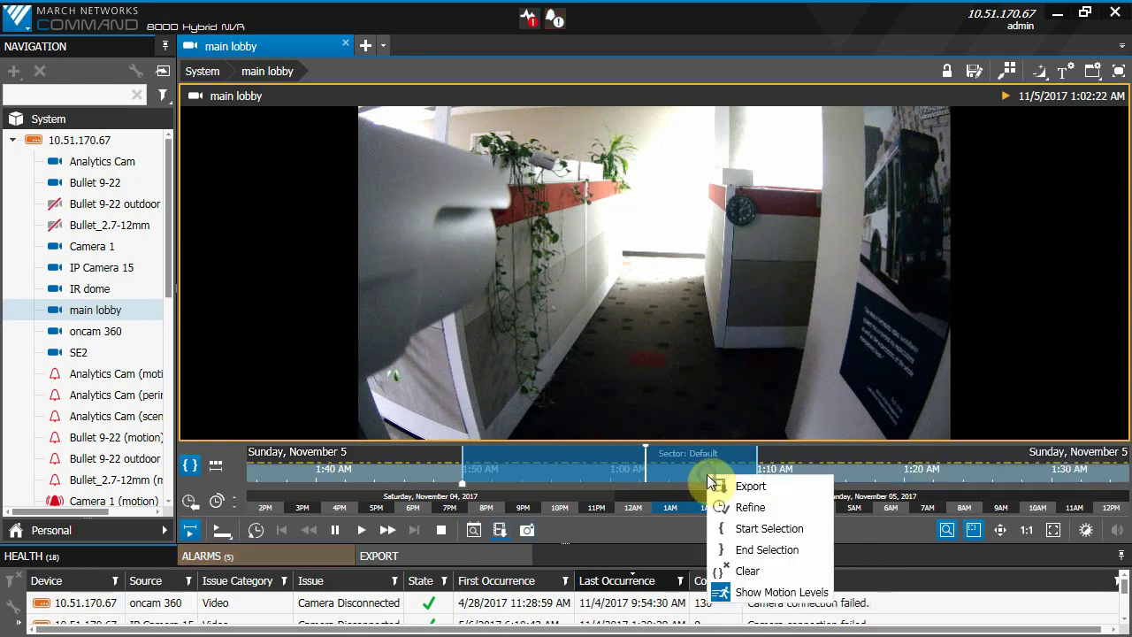
left_click(734, 490)
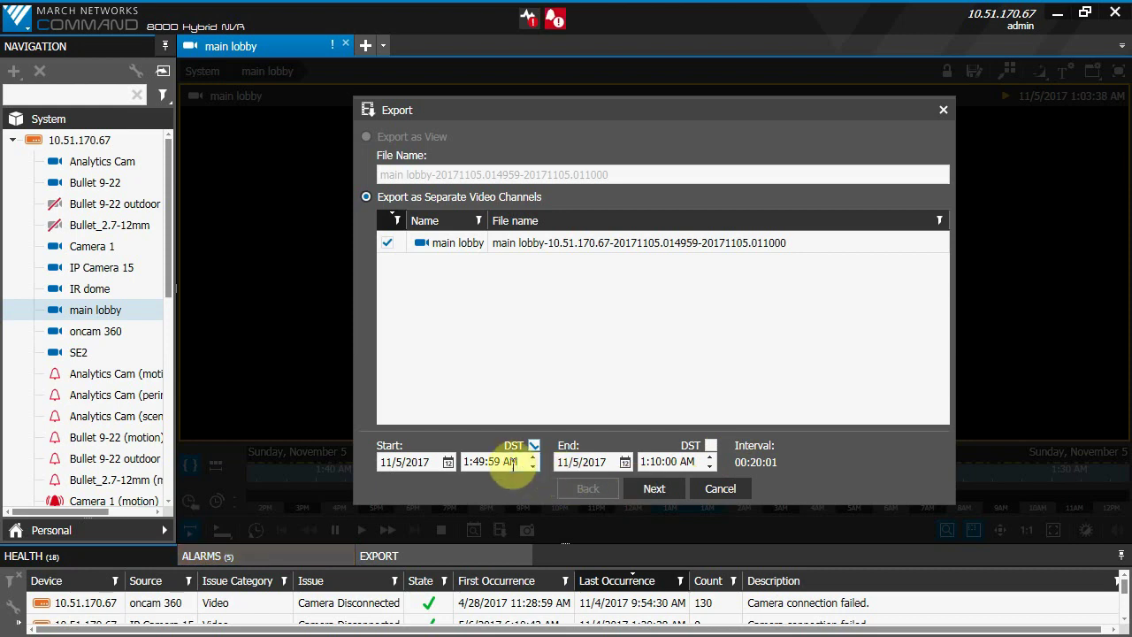
Try other DST combinations for the export start and end times, finishing with DST on for the start only.
left_click(533, 444)
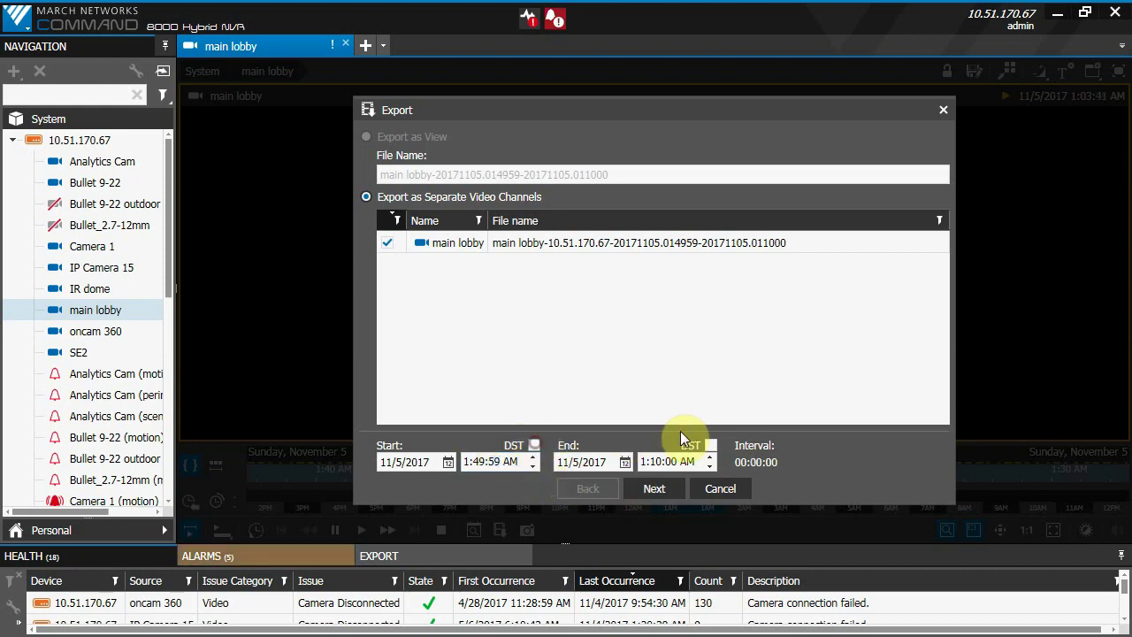
left_click(710, 446)
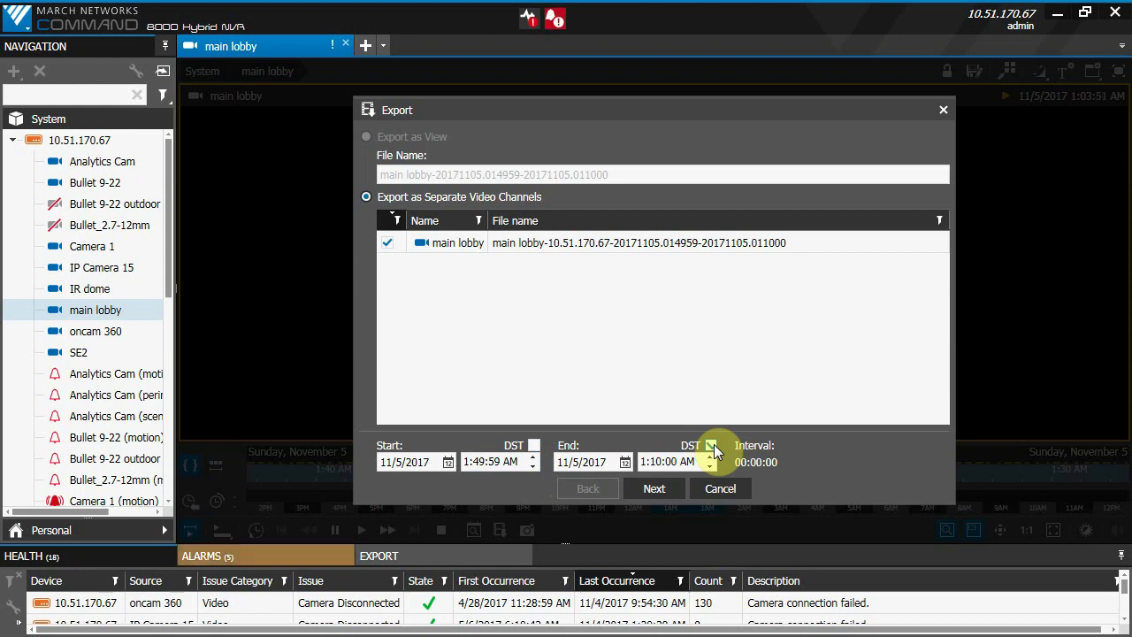
left_click(532, 445)
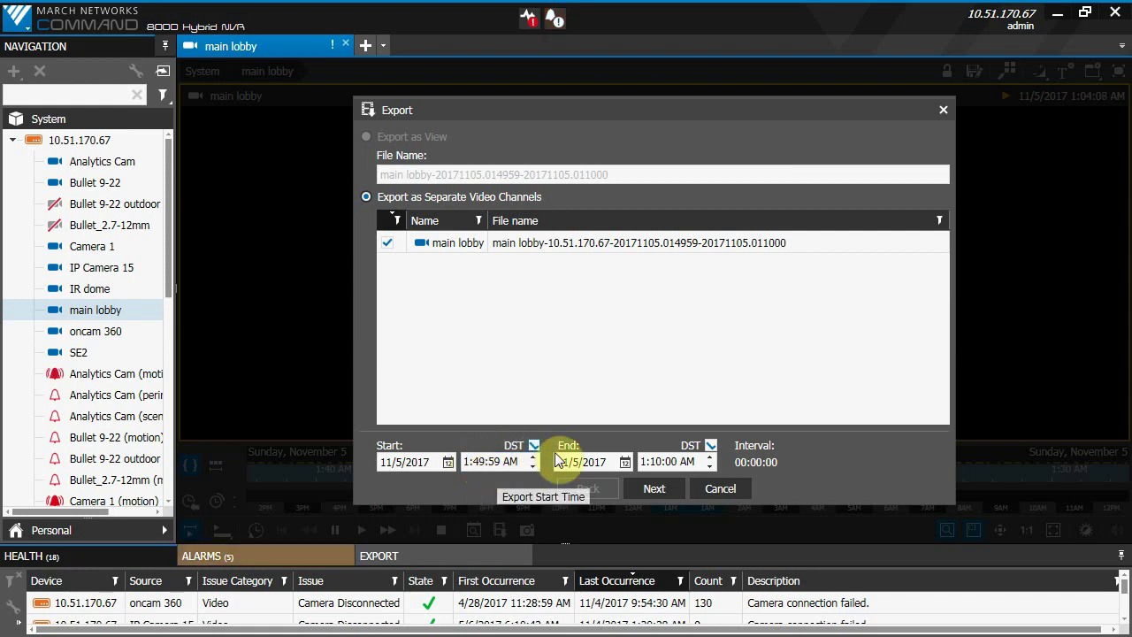
left_click(666, 462)
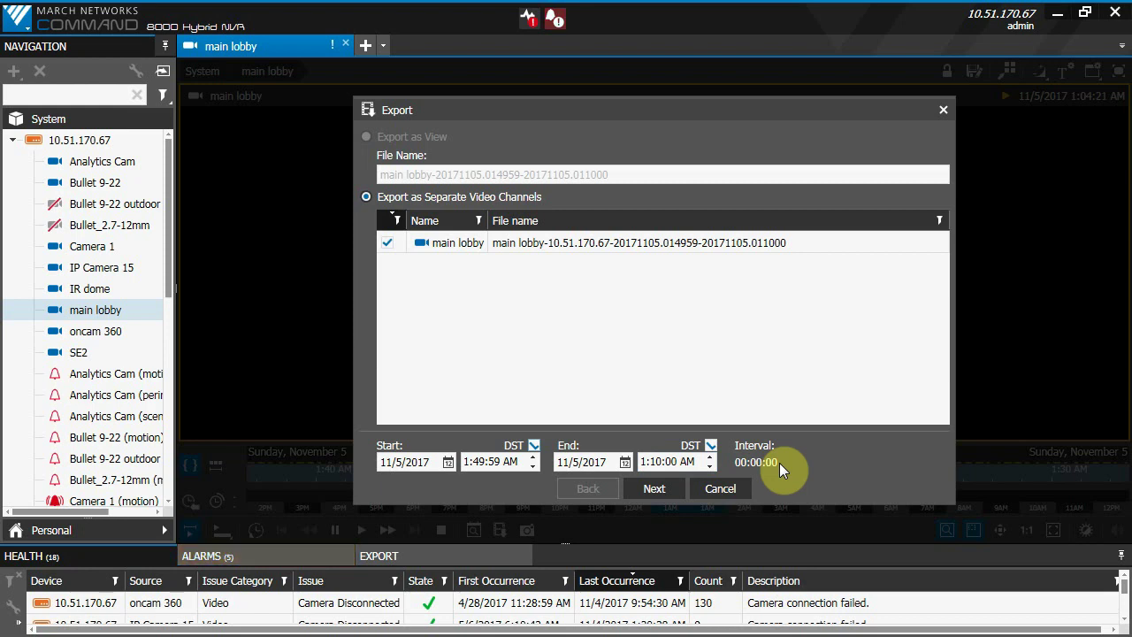
left_click(712, 447)
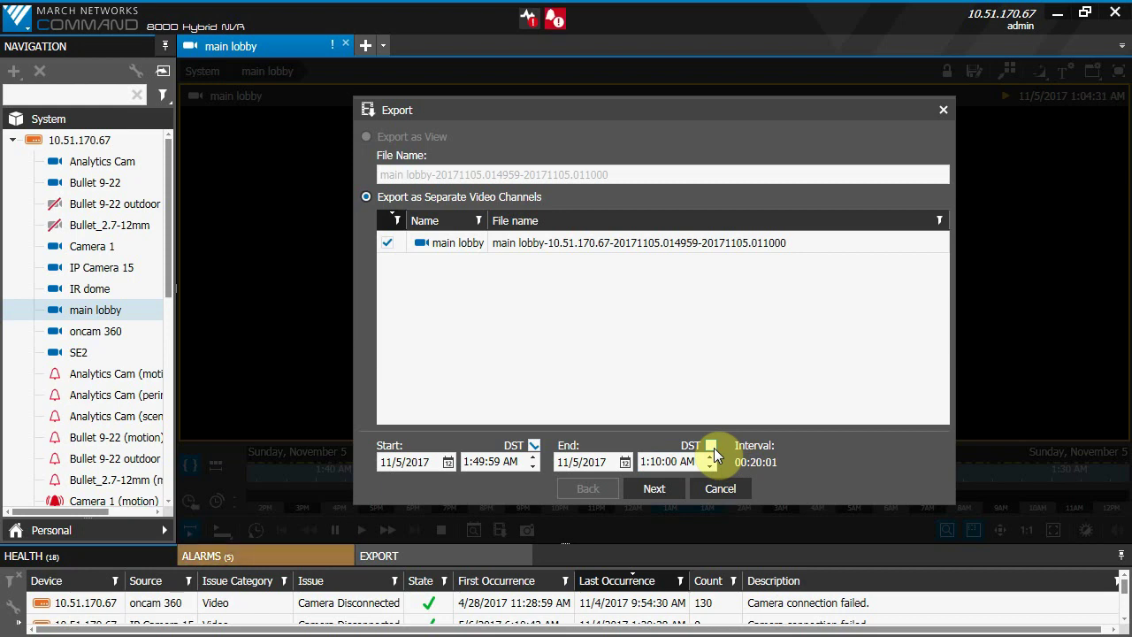
Accept the export time range and proceed to the destination and format options.
left_click(668, 486)
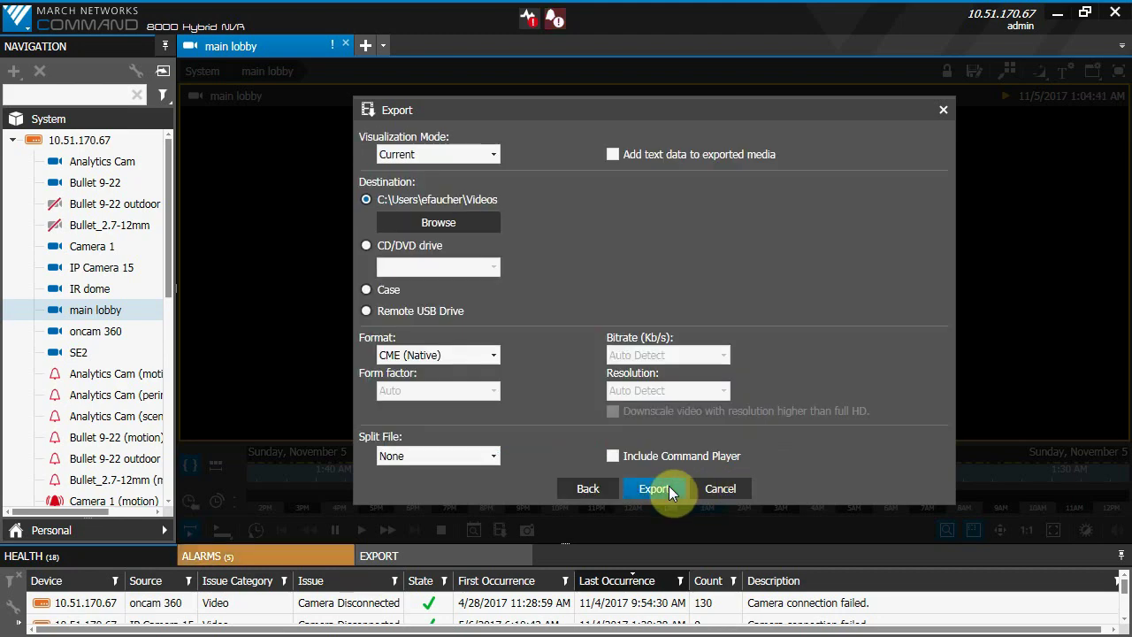